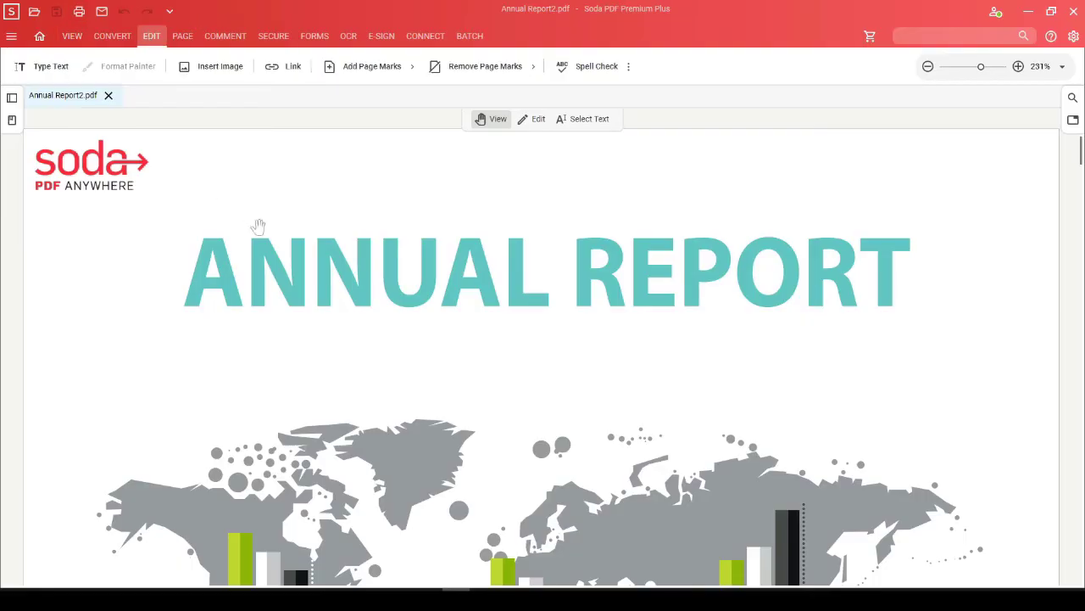
- Draw a link rectangle around the soda logo with the Link tool
left_click(293, 67)
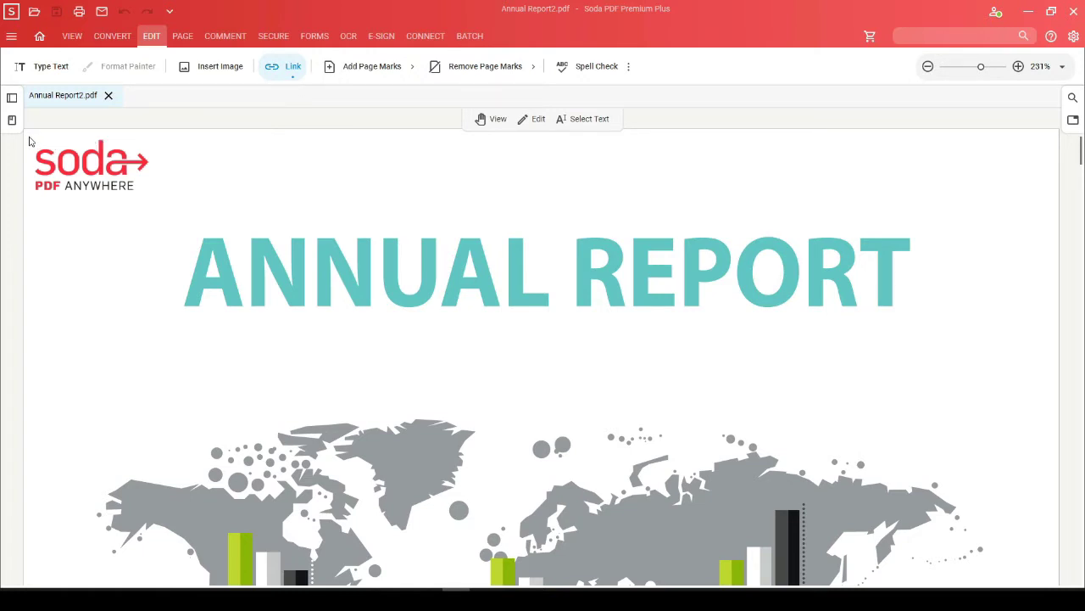
left_click_drag(29, 135, 156, 204)
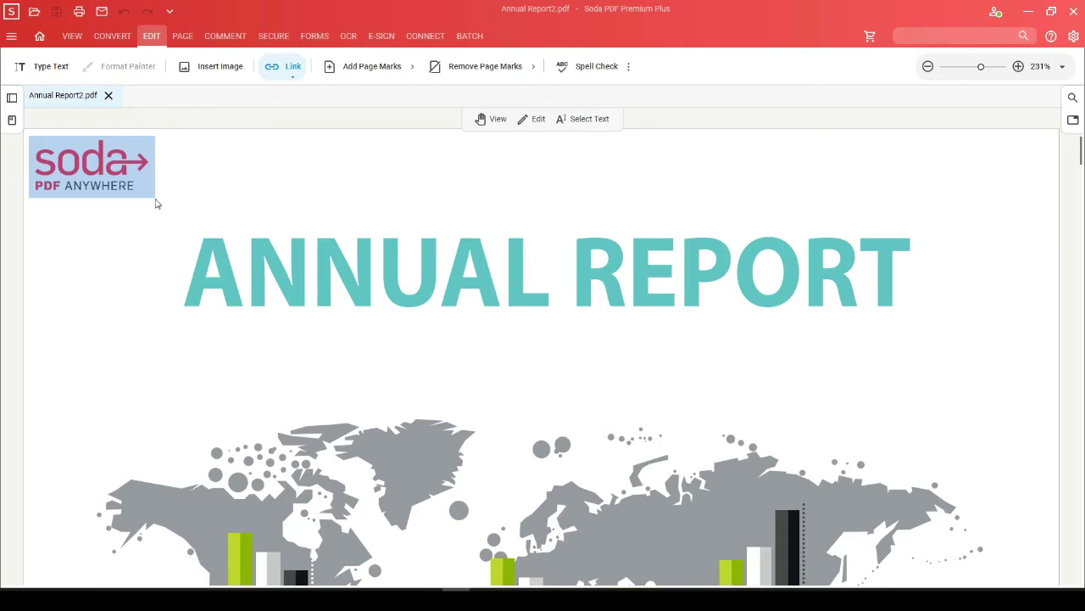
left_click_drag(156, 204, 154, 197)
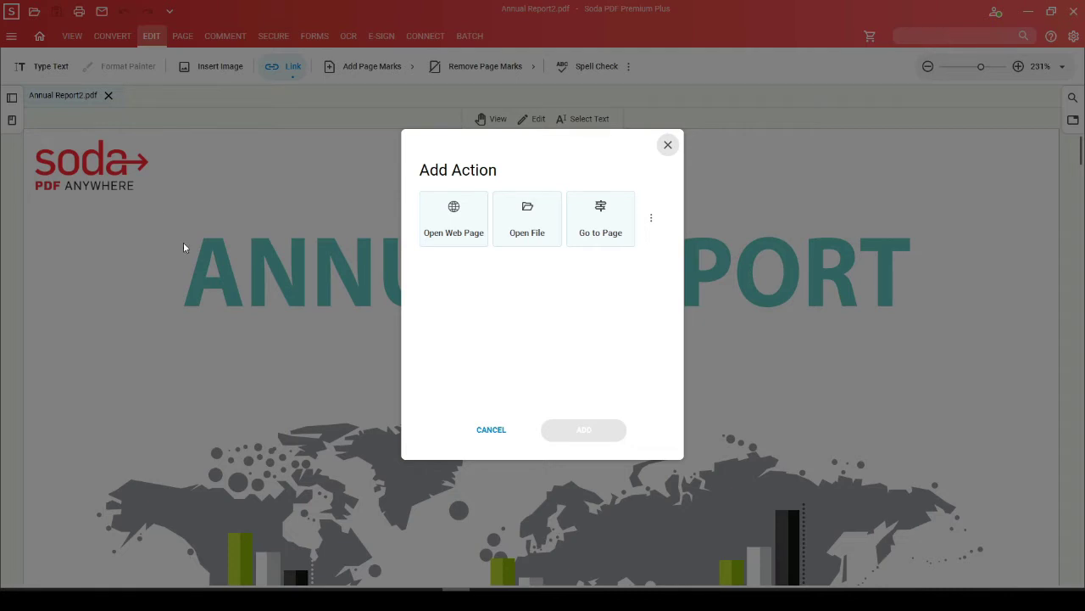
left_click(469, 214)
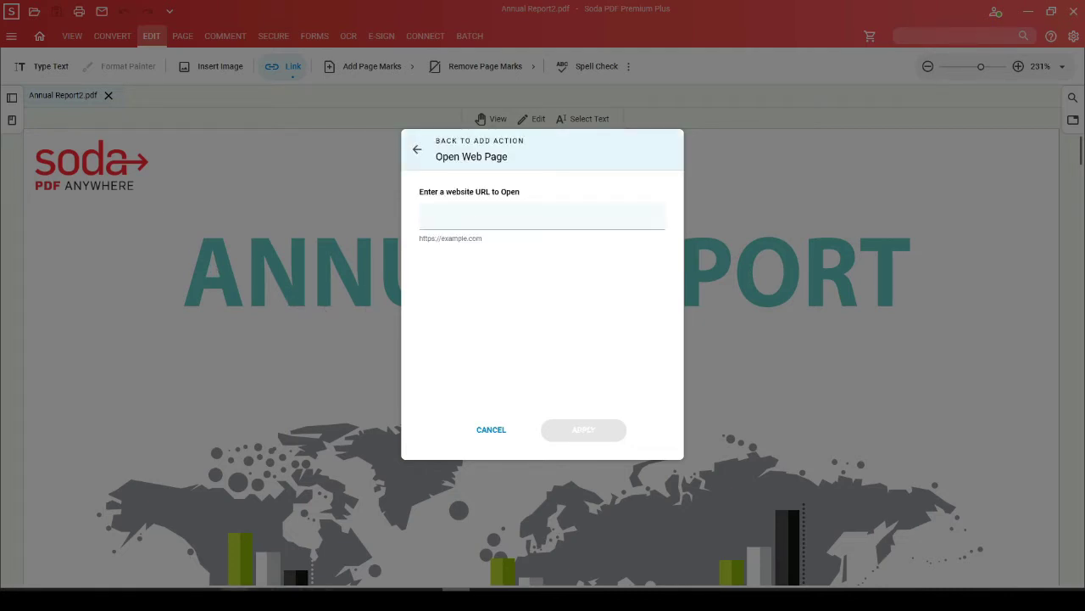
left_click(479, 225)
type("https://www.sodapdf.com/")
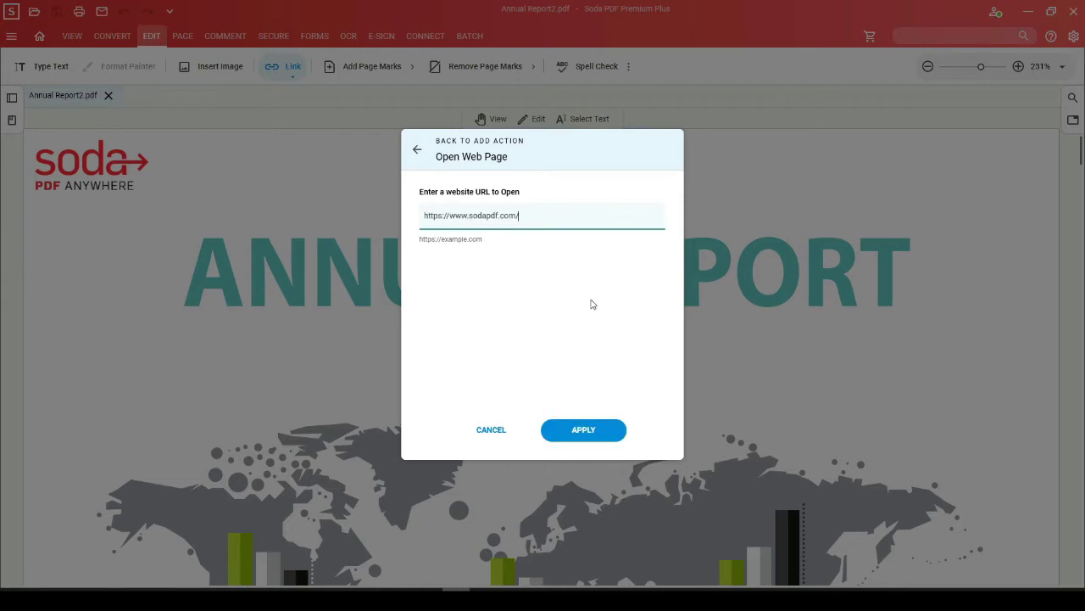
left_click(581, 434)
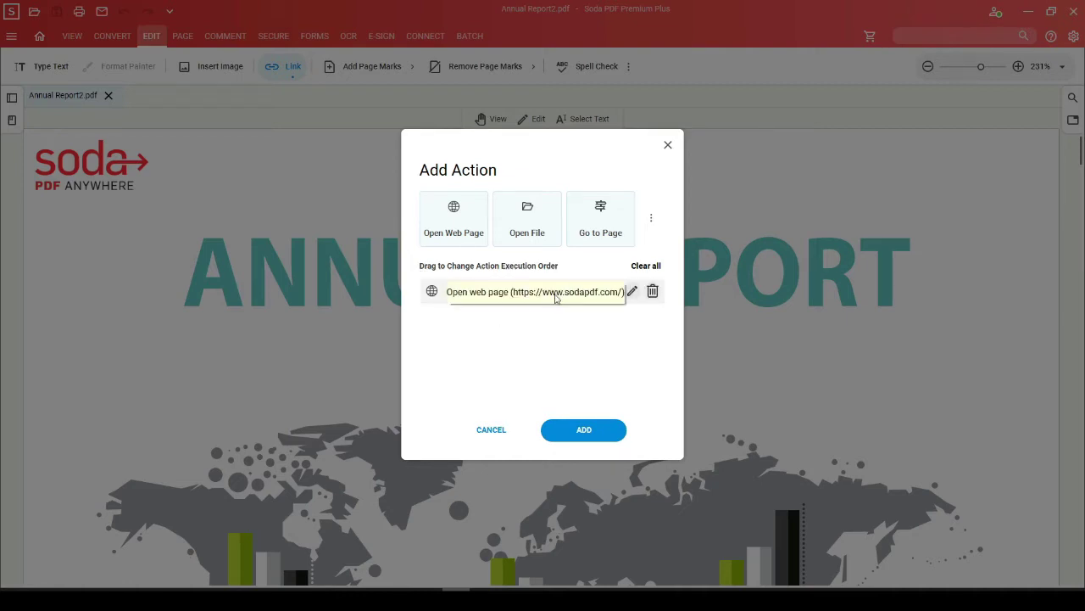
- Review the web-page action in its edit view, then browse for a file to link
left_click(630, 292)
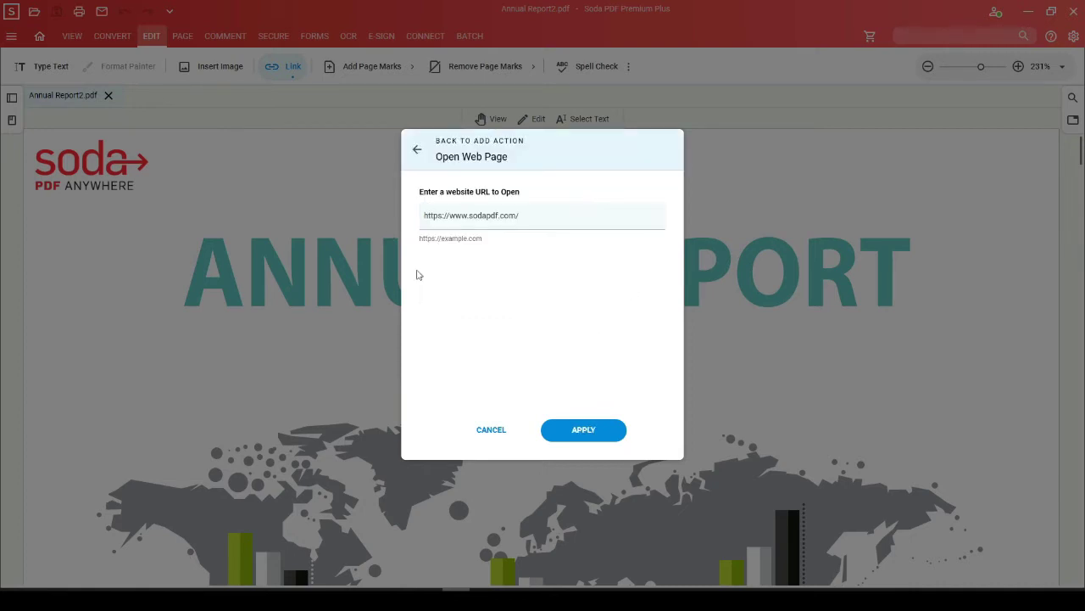
left_click(417, 150)
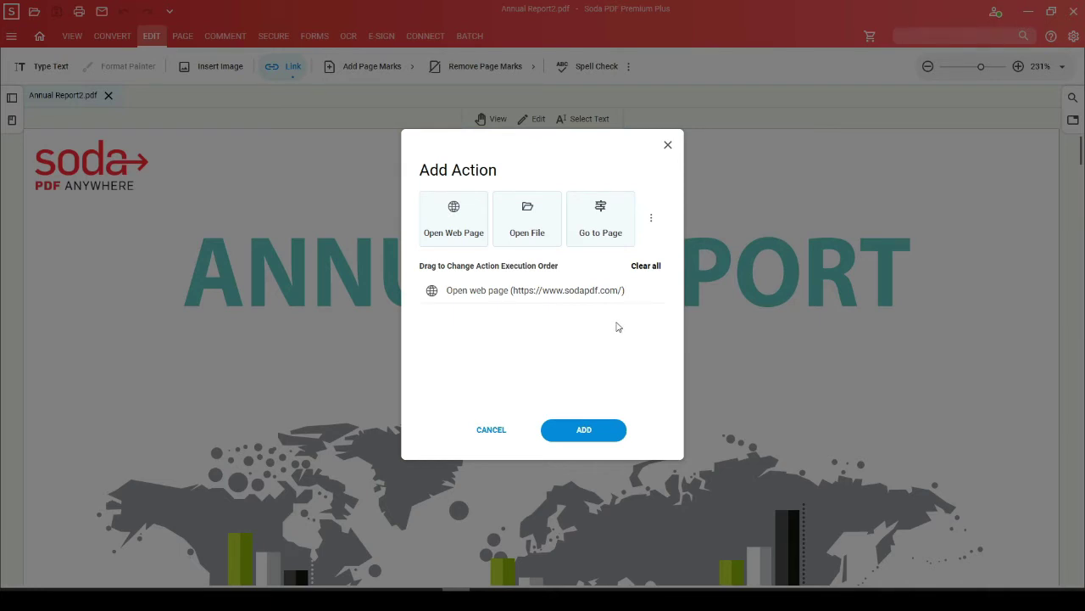
mouse_move(534, 291)
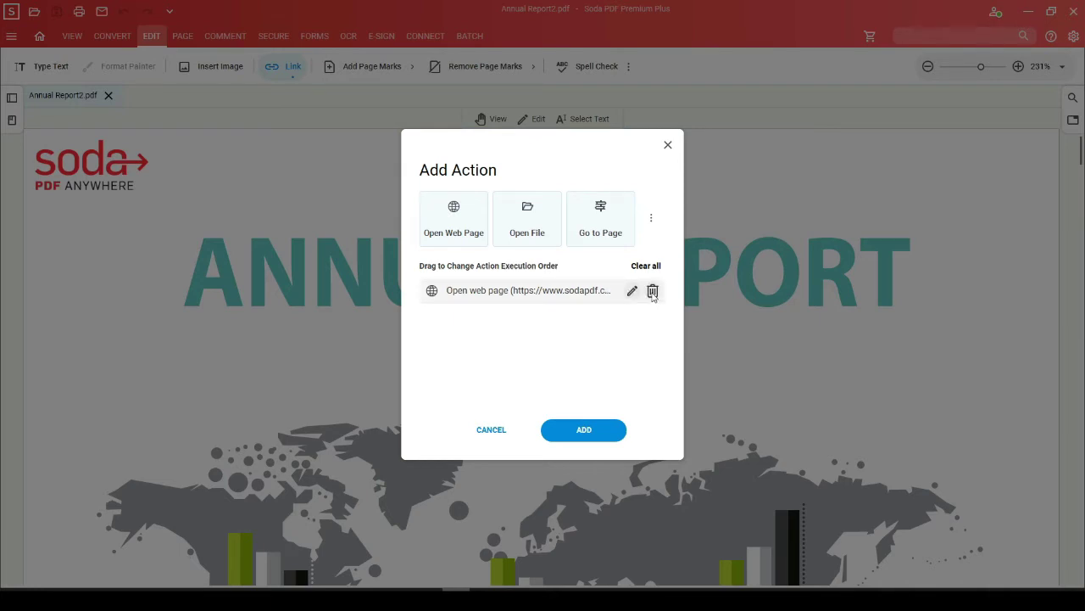
left_click(653, 292)
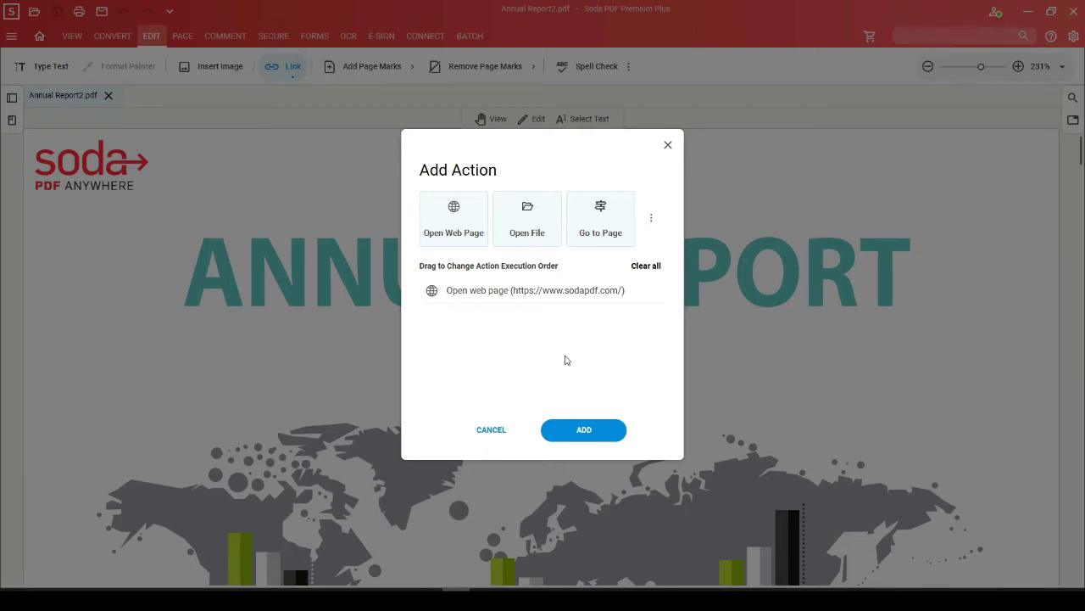
left_click(527, 234)
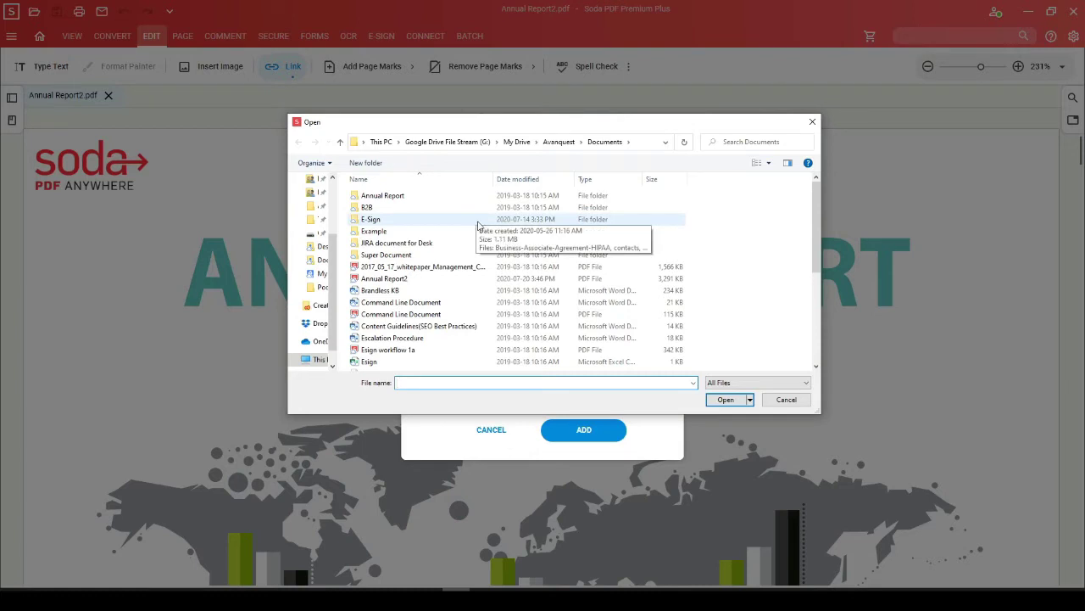
- Cancel the file browser, dismiss the actions dialog, and scroll to page 3
left_click(812, 121)
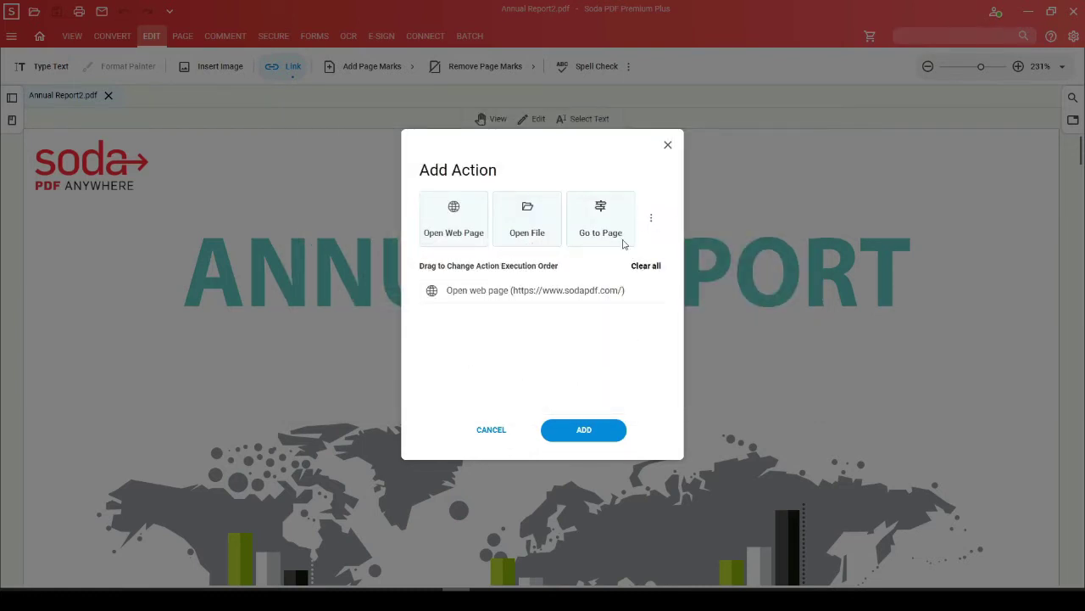
key("Escape")
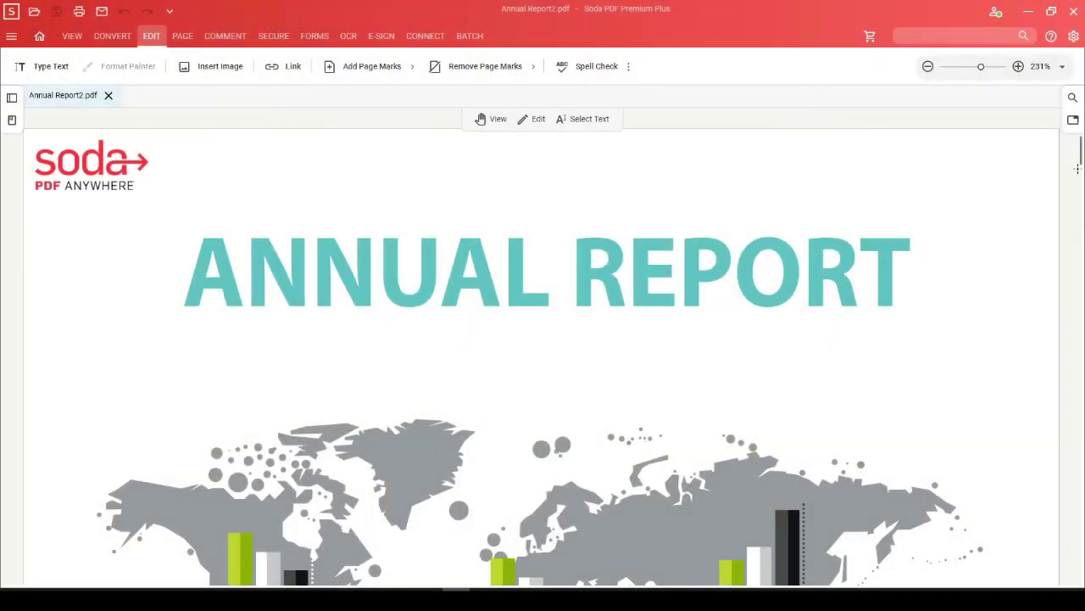
left_click_drag(1081, 157, 1082, 344)
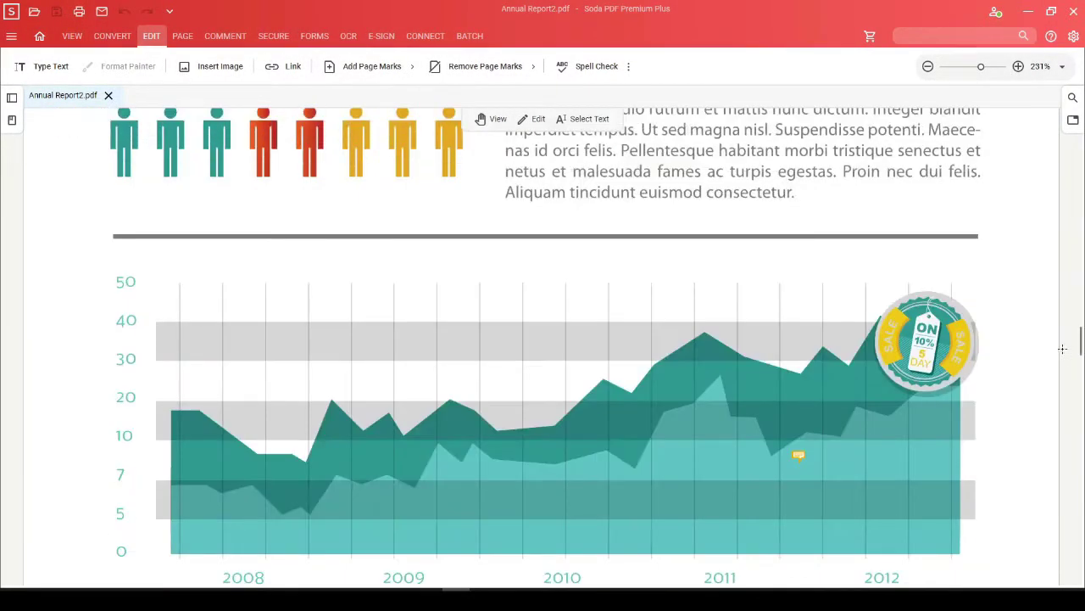
- Add a Go to page 3 action and order it after the web-page action
left_click(489, 319)
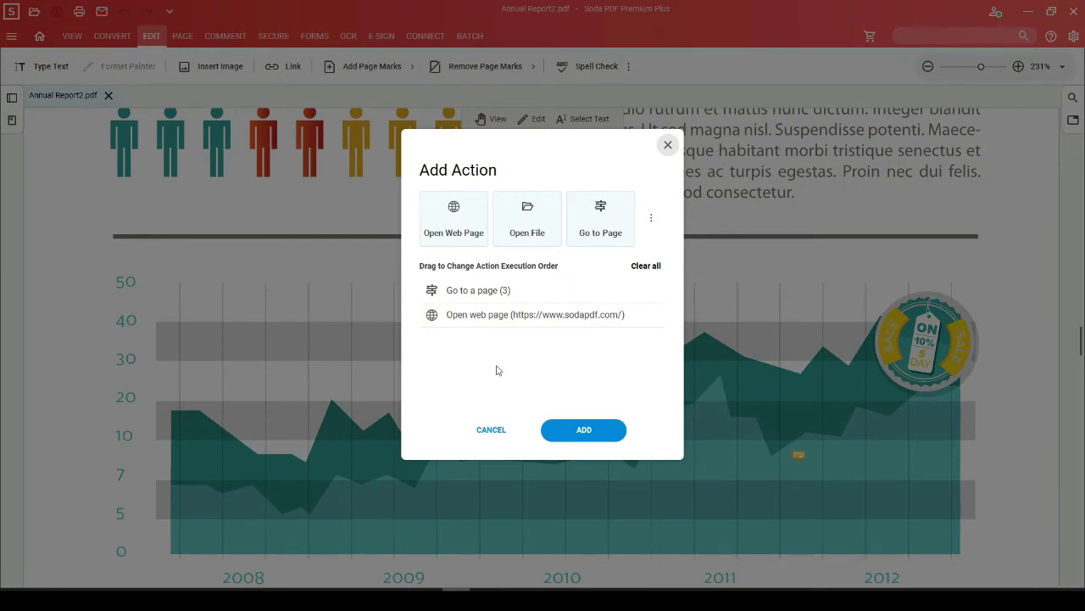
left_click_drag(509, 324, 511, 290)
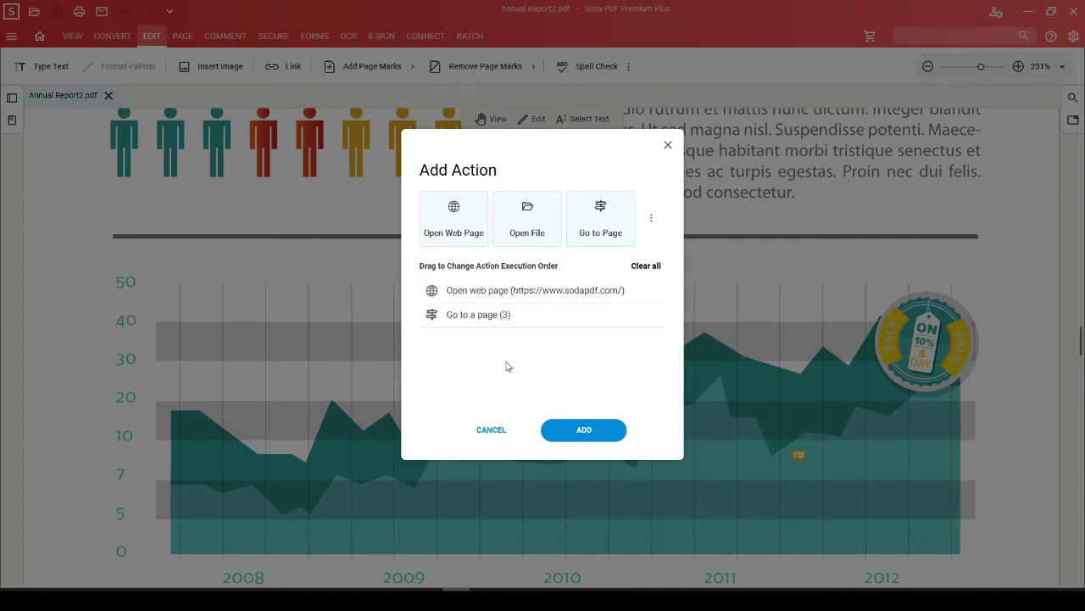
mouse_move(529, 290)
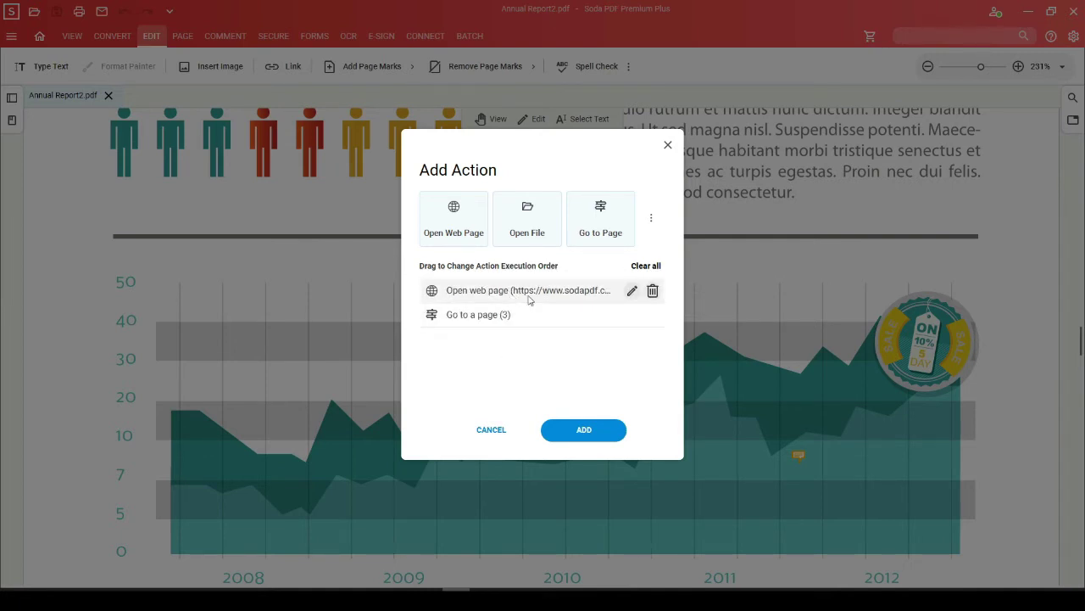
left_click_drag(531, 291, 524, 326)
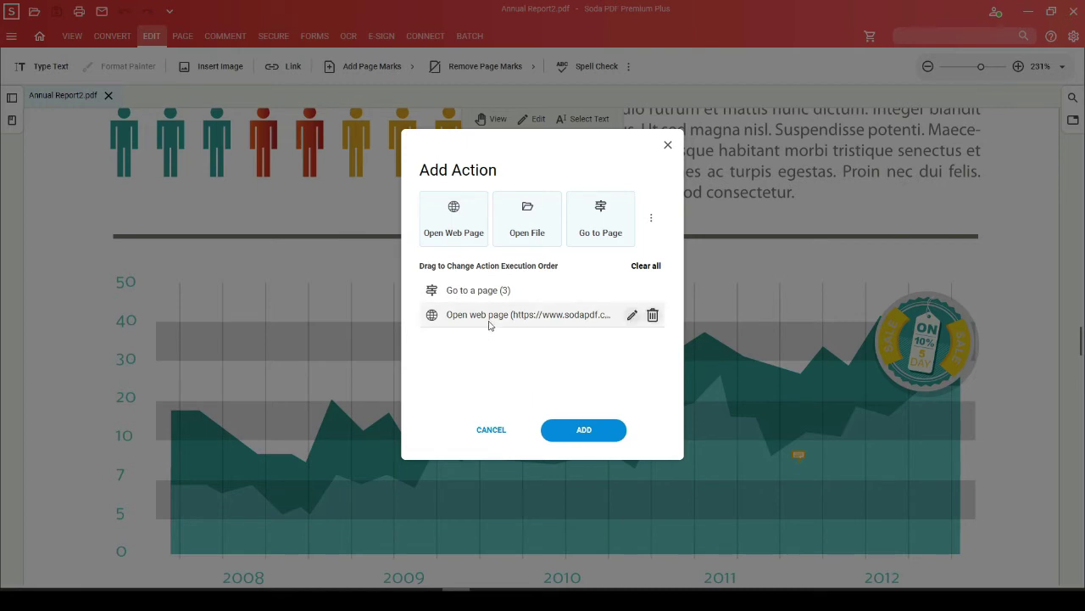
left_click_drag(489, 325, 489, 286)
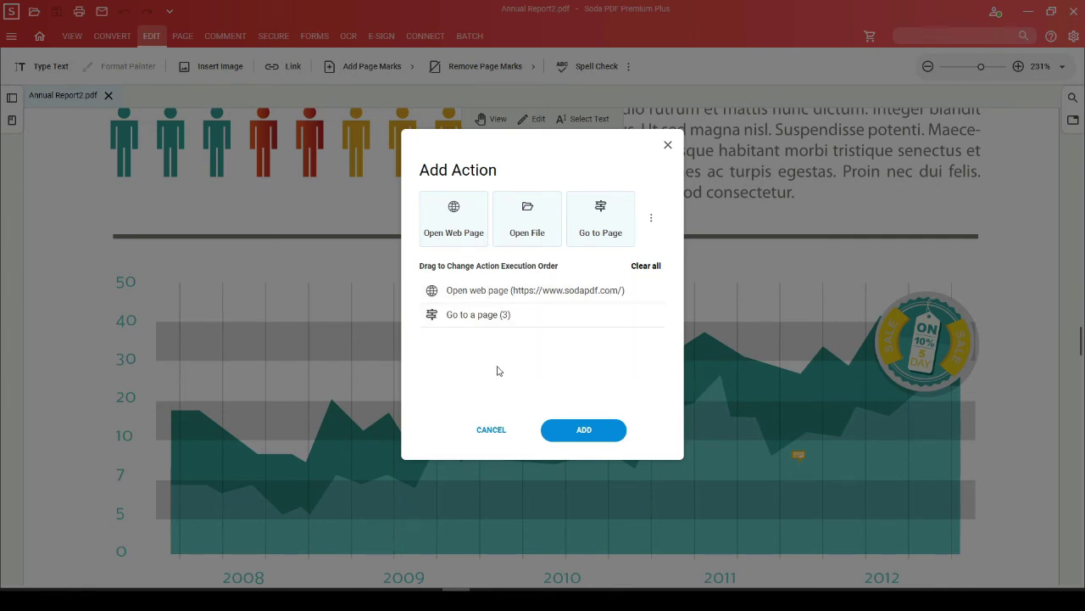
mouse_move(543, 315)
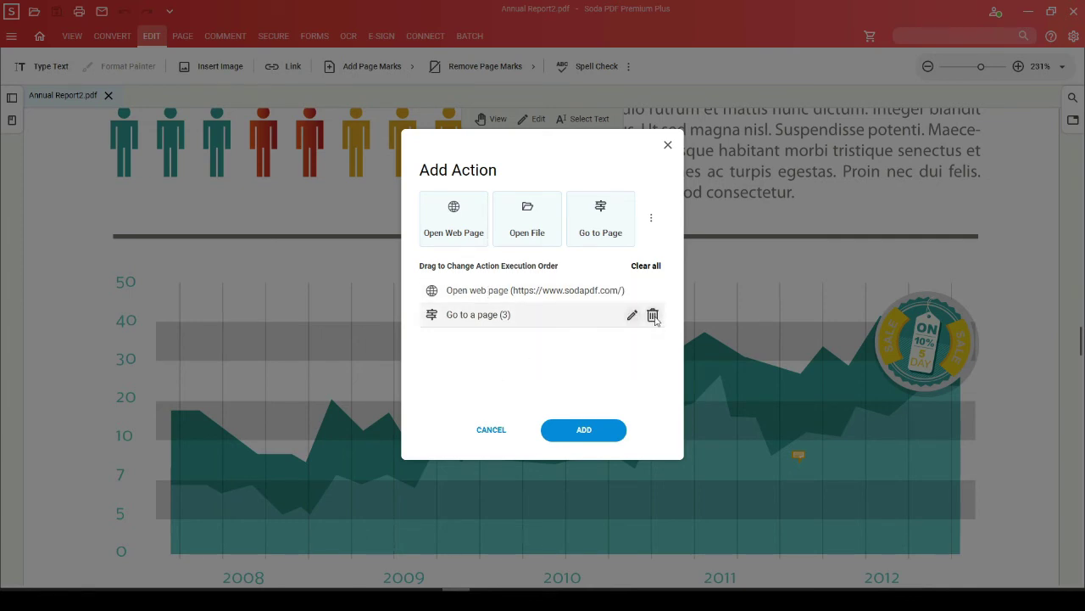
- Remove the page 3 action and create the link with only the sodapdf.com action
left_click(653, 315)
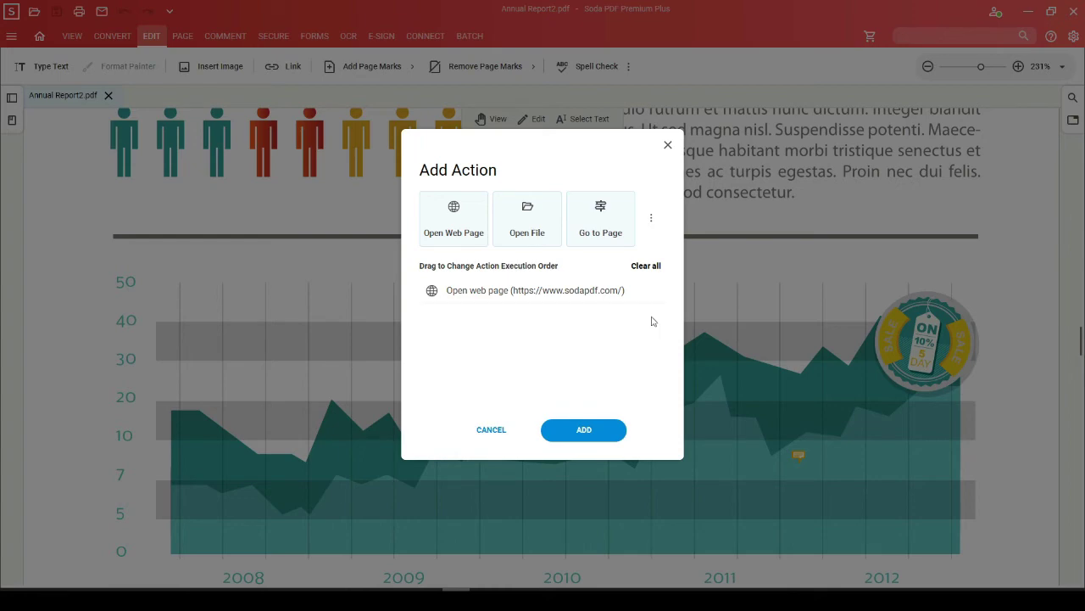
left_click(587, 430)
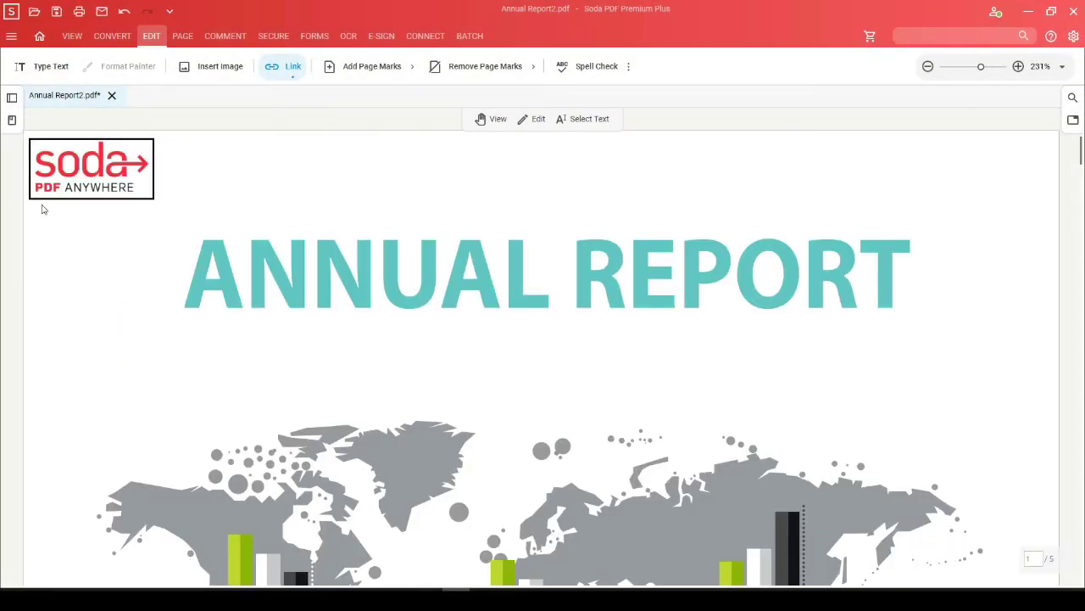
key("Escape")
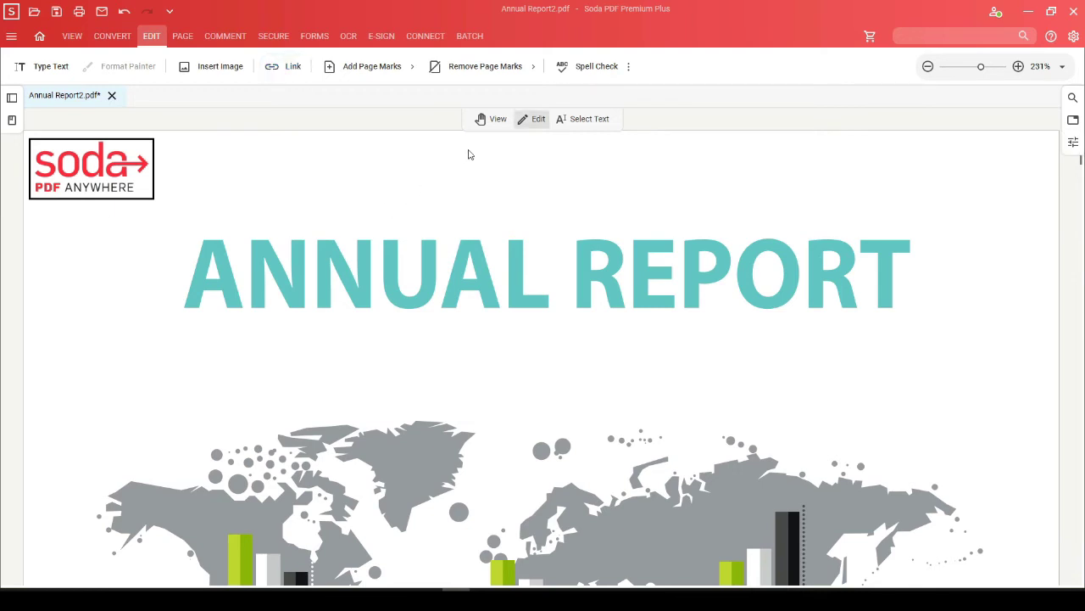
- Test the logo link in View mode, opening sodapdf.com, then close the browser
left_click(497, 127)
left_click(99, 174)
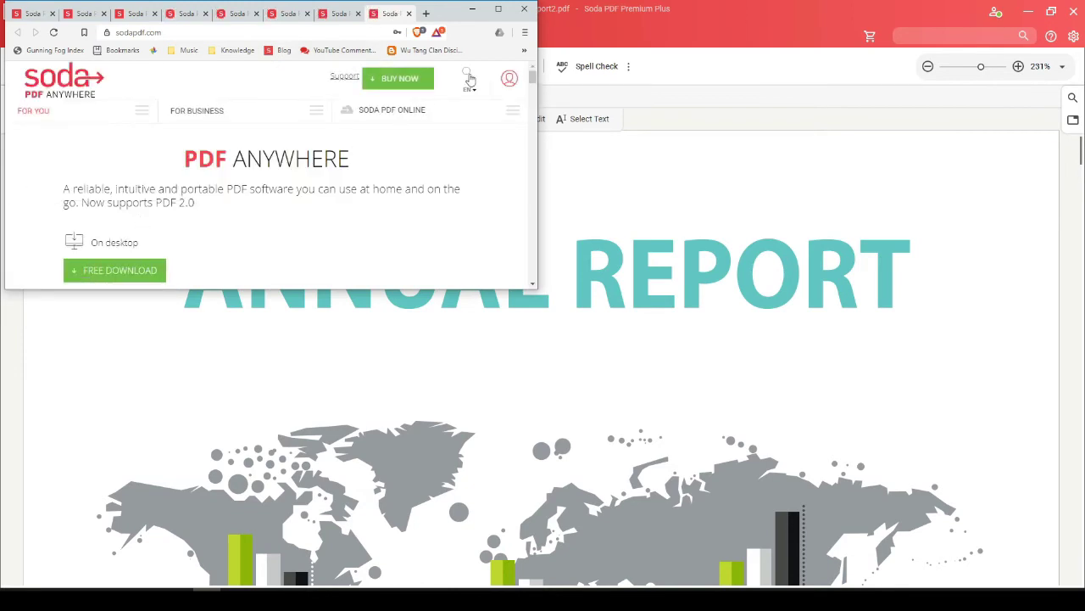
left_click(524, 8)
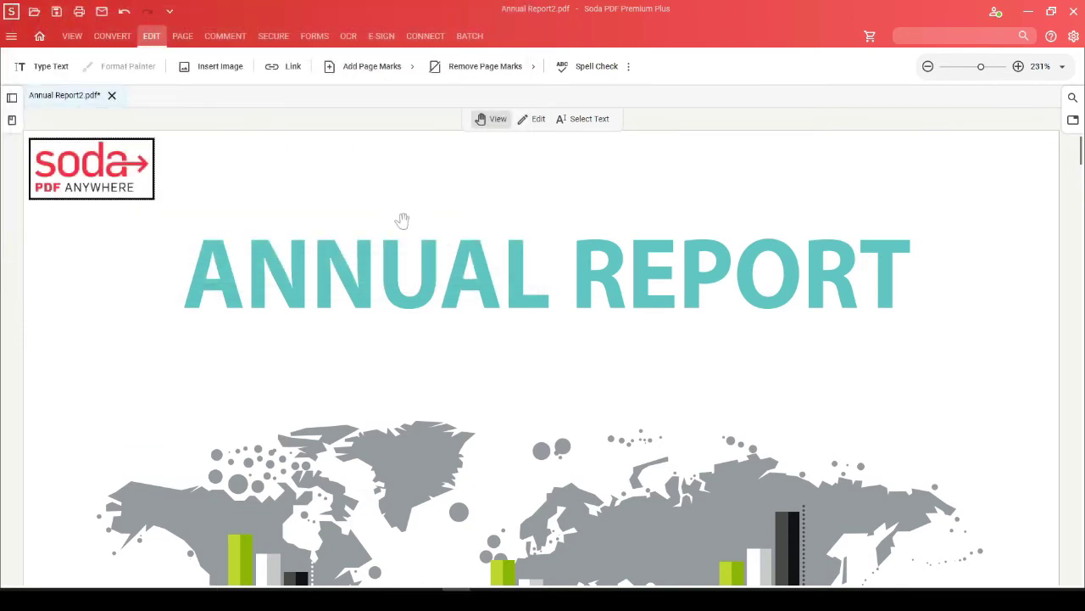
- Set the logo link's border line width to Hairline in Properties > Appearance
left_click(539, 123)
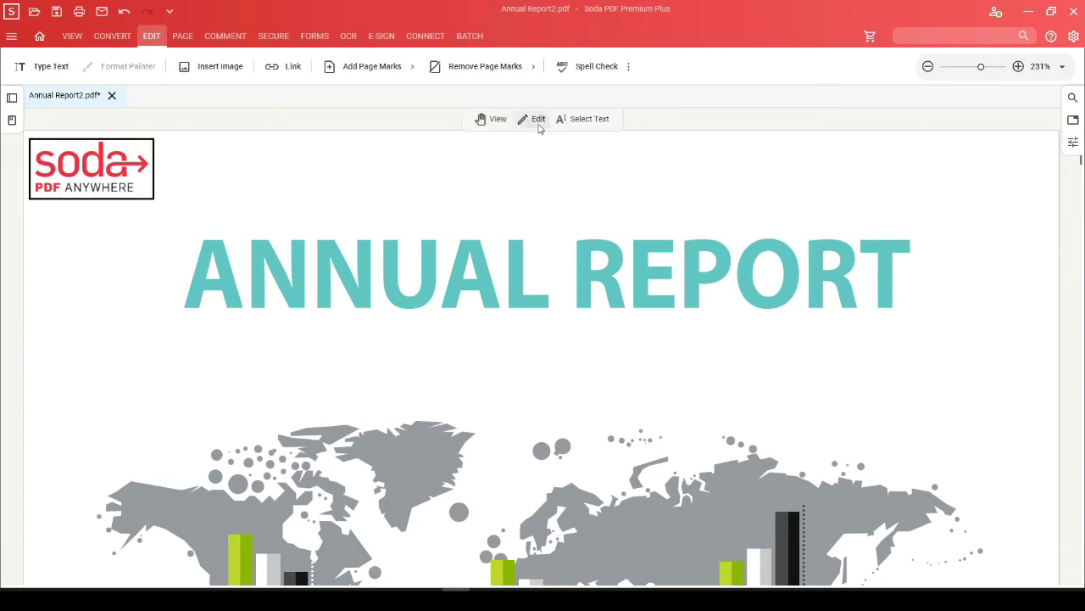
left_click(142, 151)
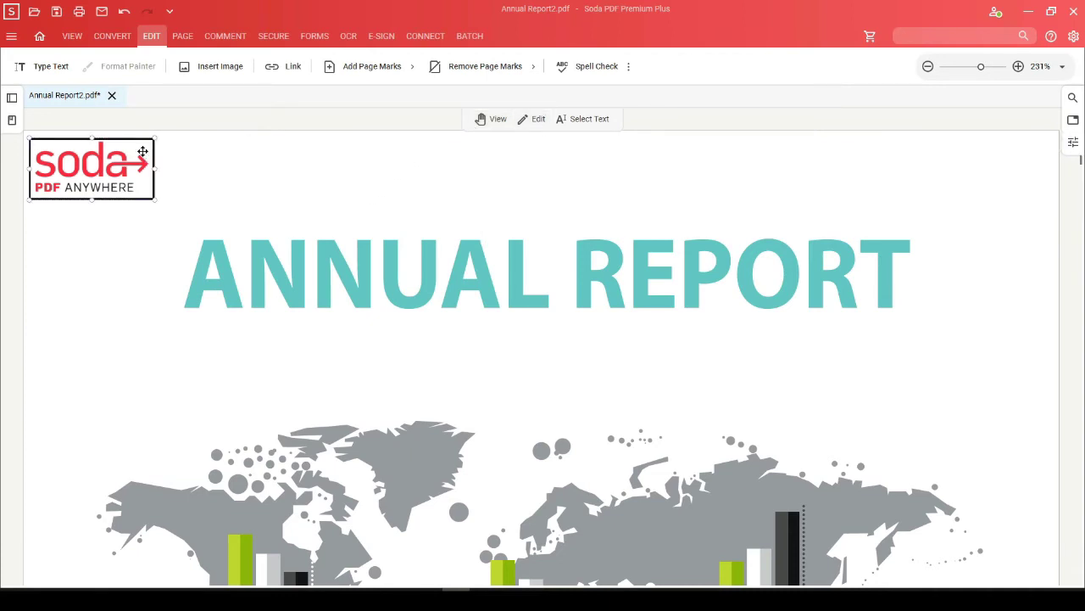
left_click(1075, 145)
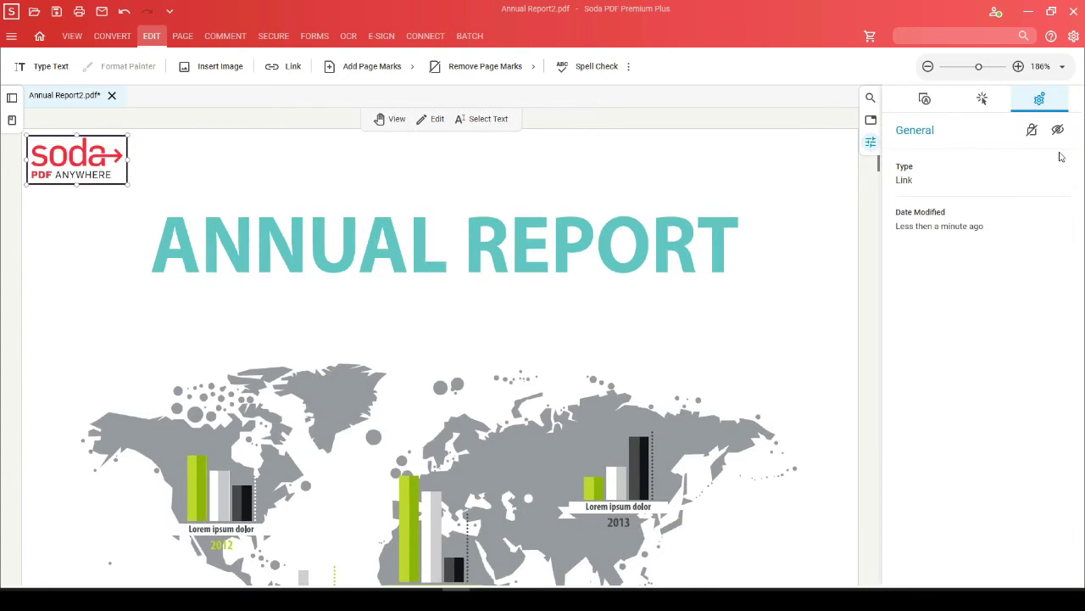
left_click(923, 105)
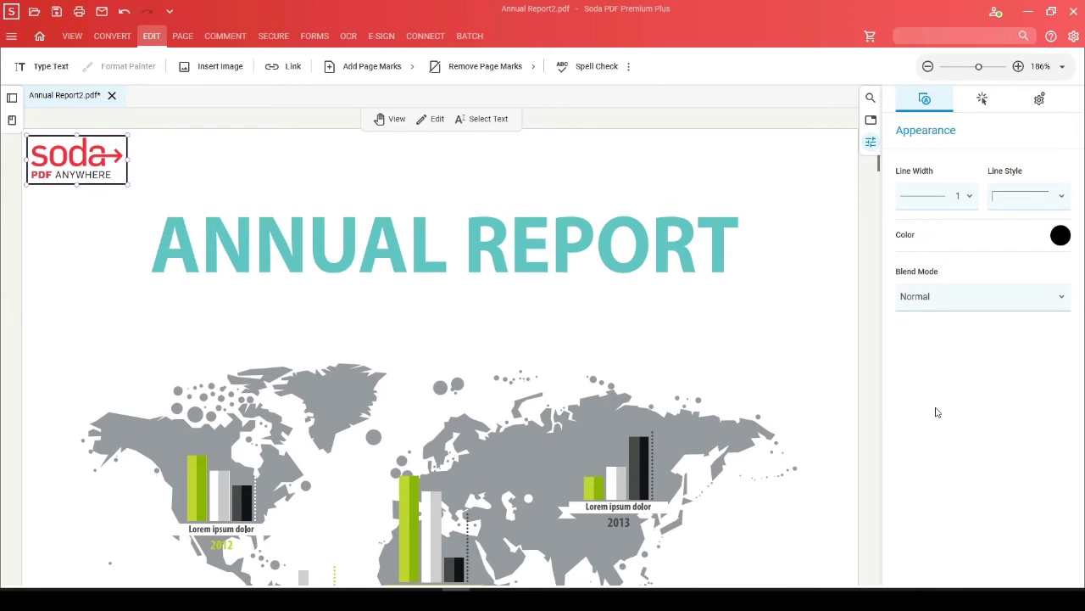
left_click(1061, 235)
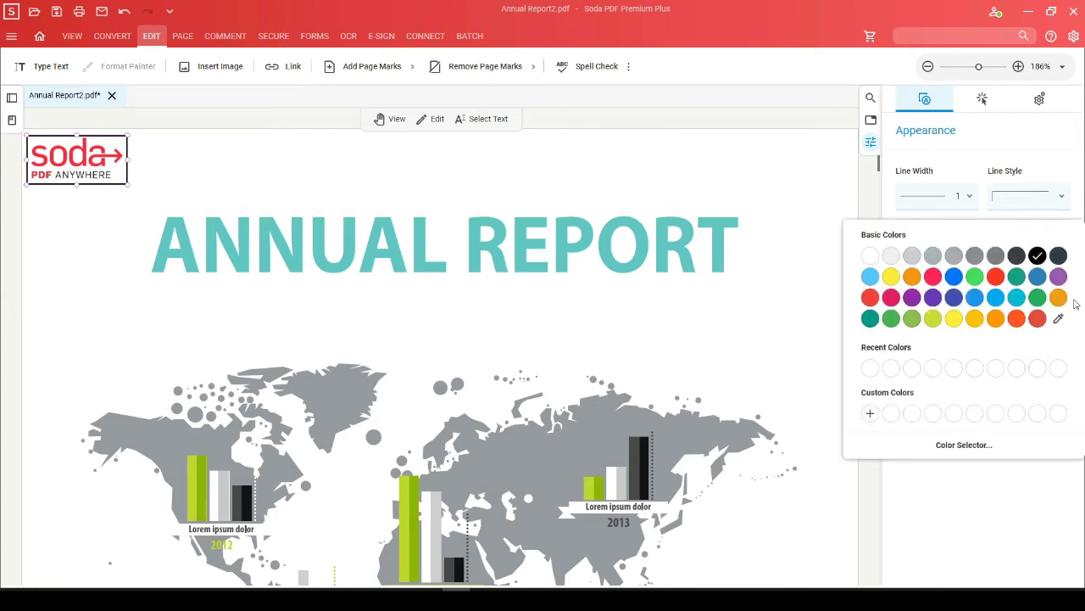
left_click(970, 146)
left_click(926, 200)
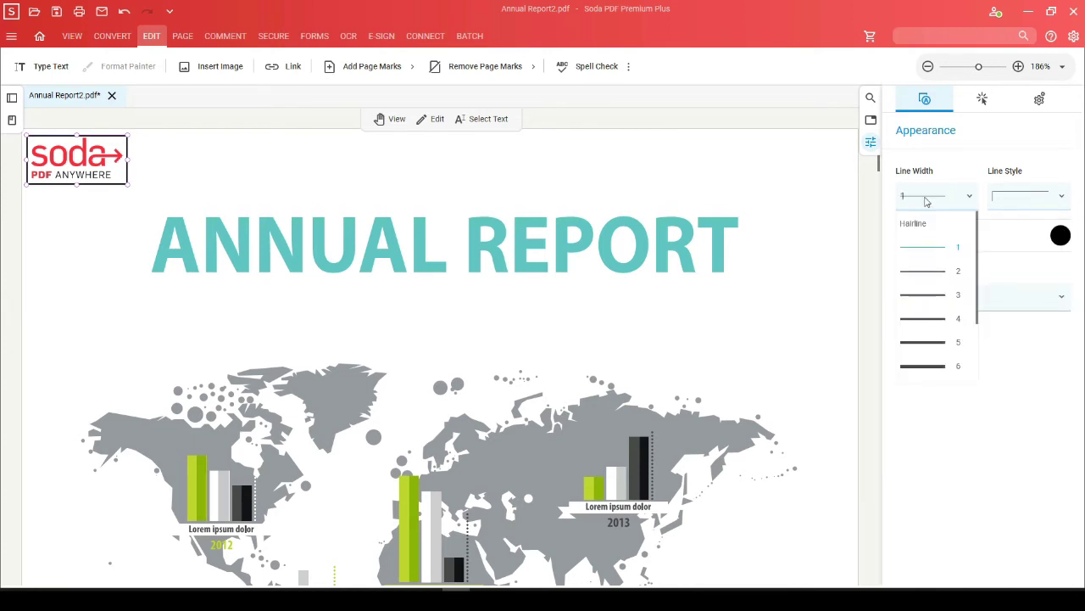
left_click(922, 225)
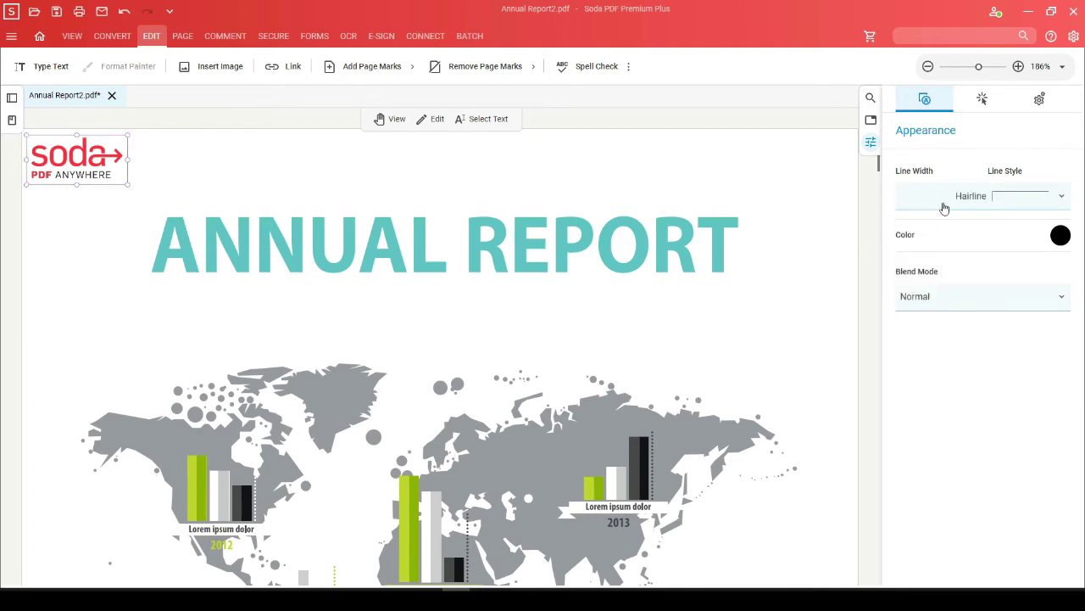
- Test the borderless link in View mode opening sodapdf.com, then return to editing
left_click(210, 168)
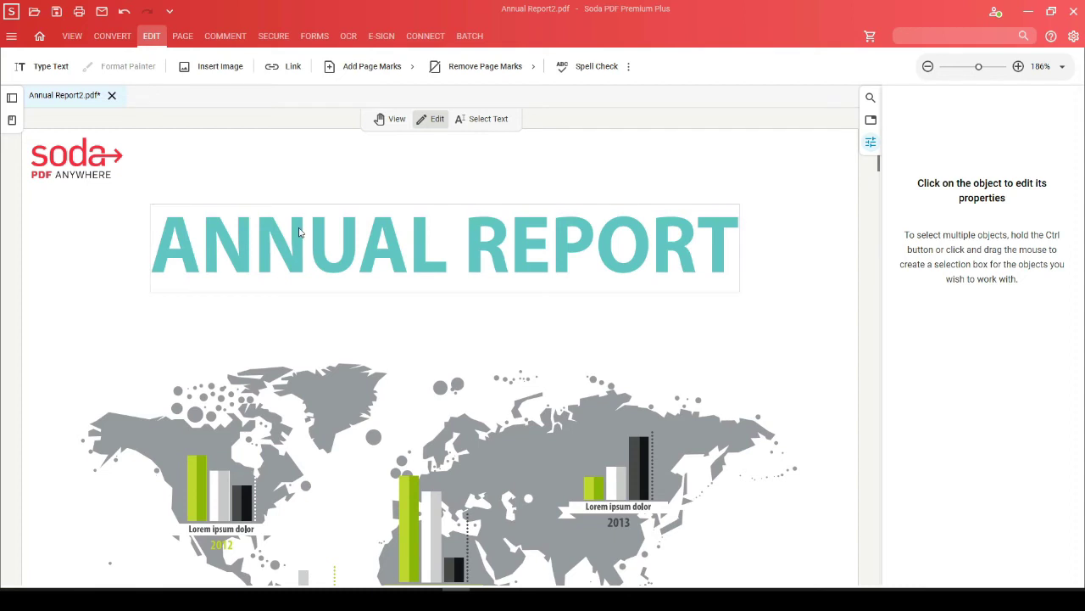
left_click(392, 119)
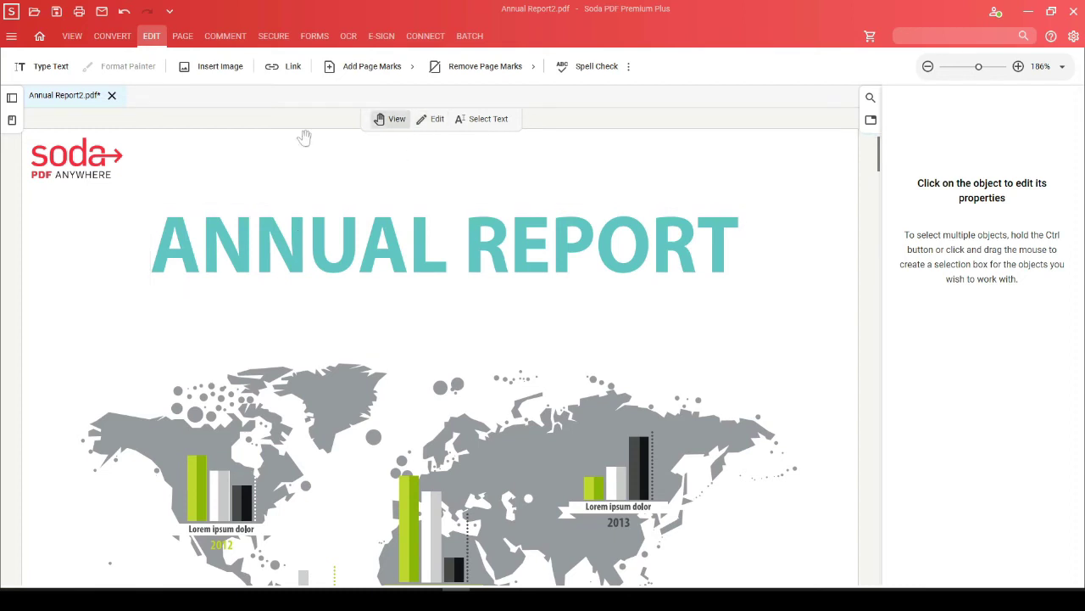
left_click(106, 158)
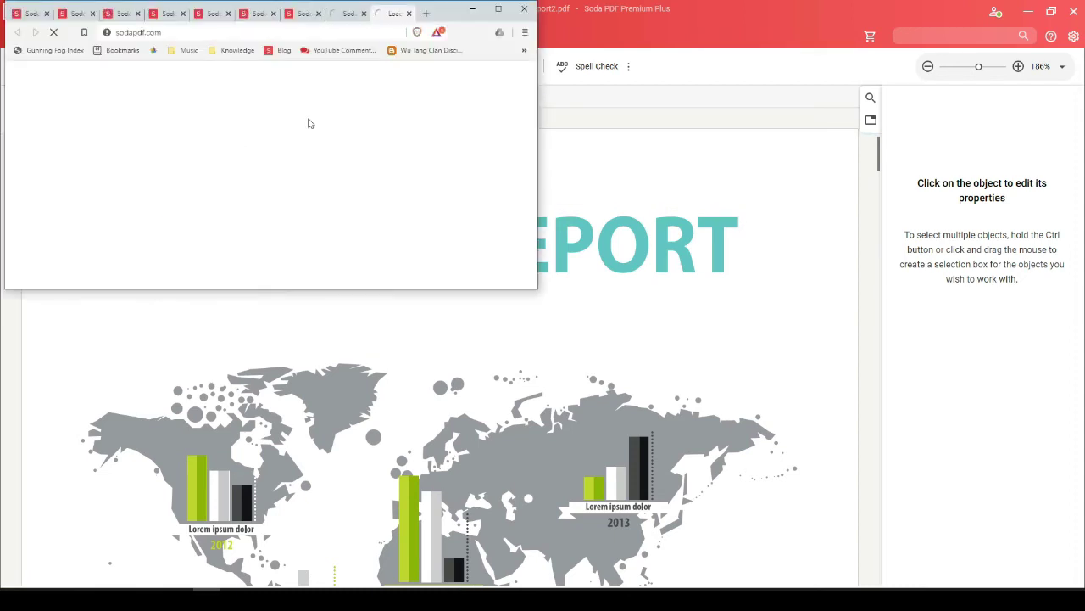
left_click(530, 9)
left_click(432, 119)
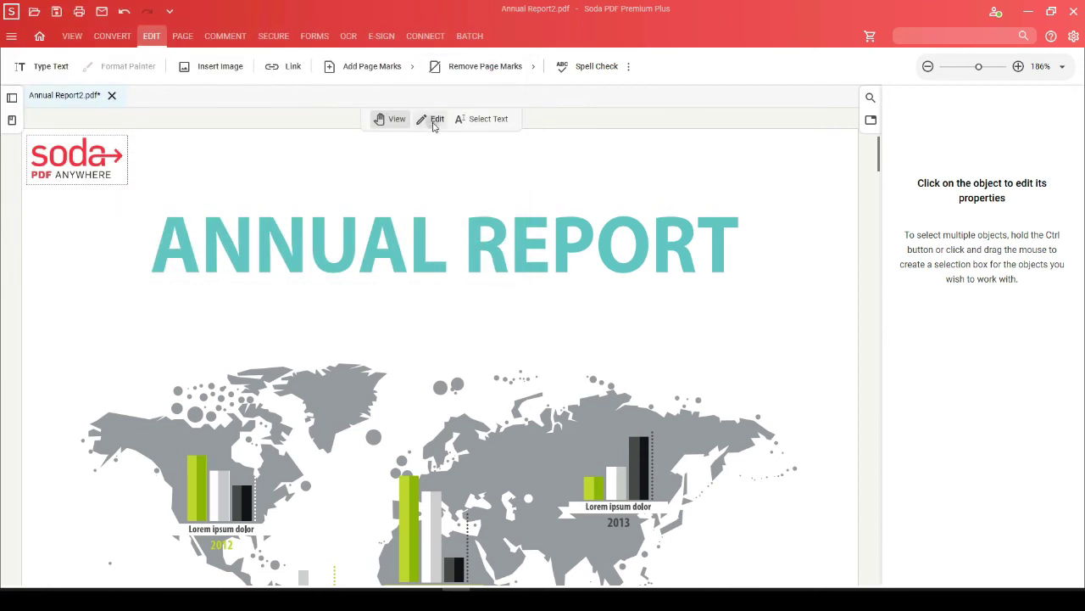
- Move the link area off and back over the Soda logo, then enlarge it past the logo
left_click(105, 163)
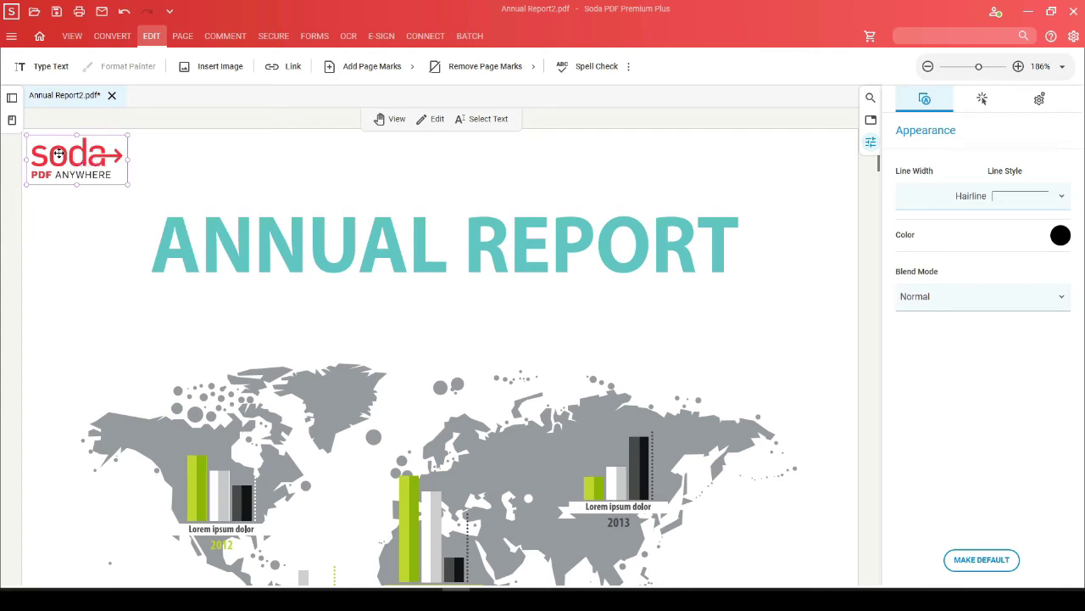
left_click_drag(59, 153, 249, 286)
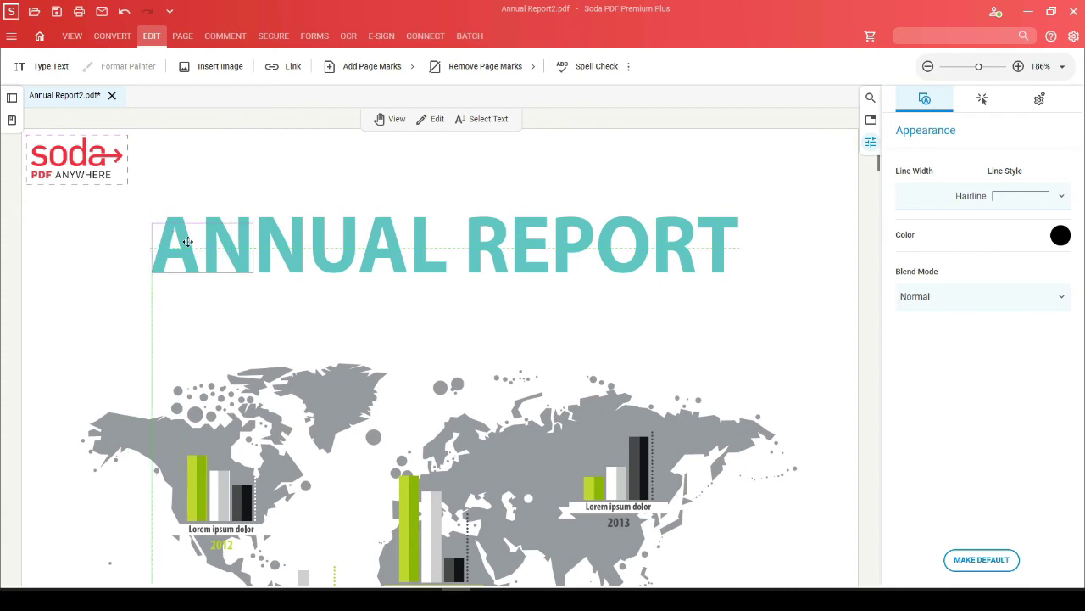
left_click_drag(248, 287, 381, 329)
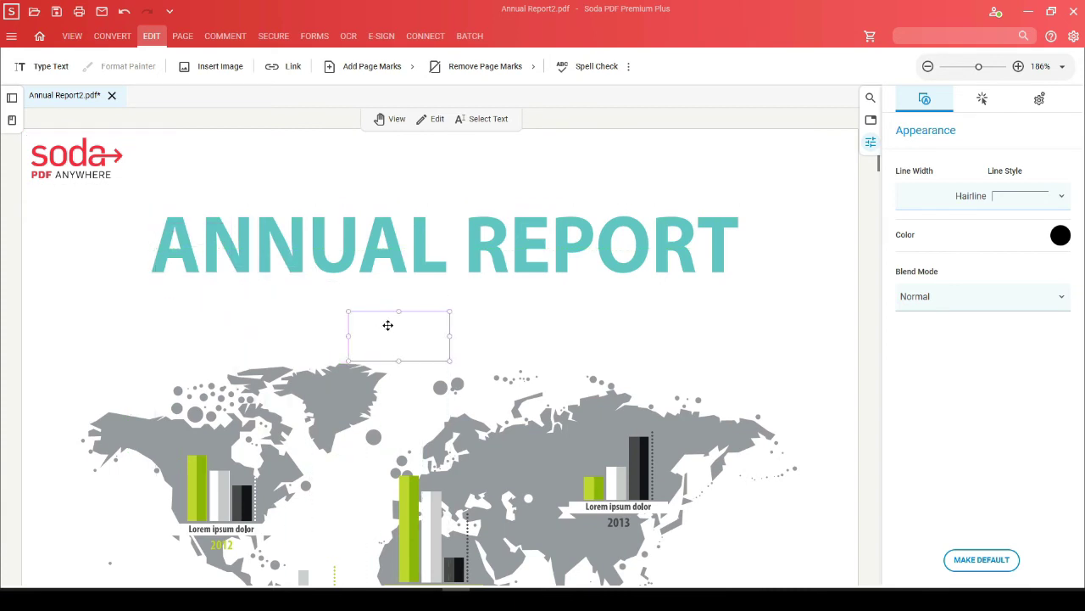
left_click_drag(449, 312, 86, 163)
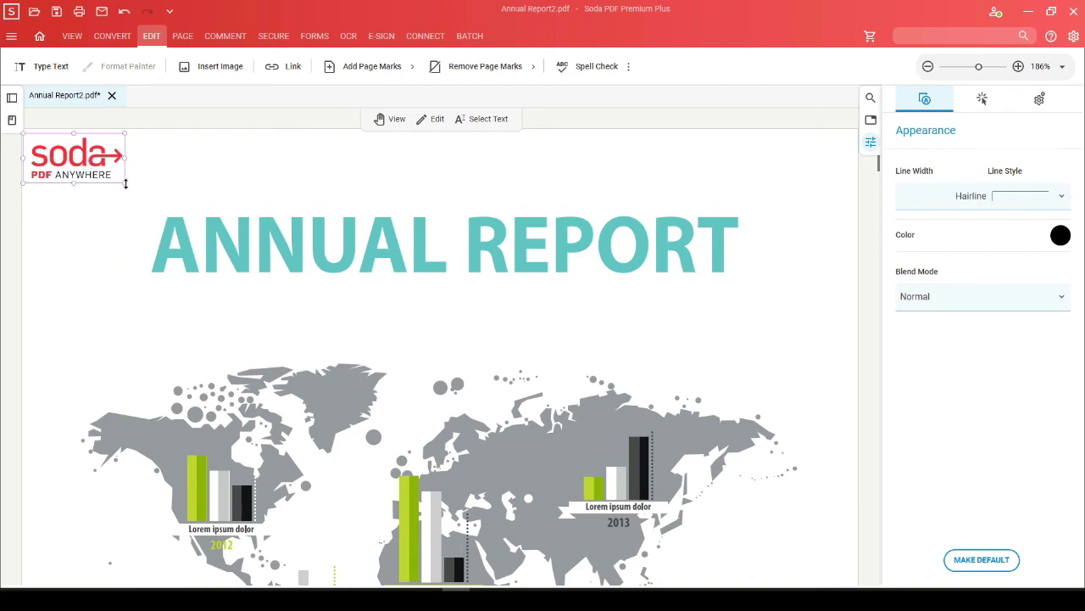
left_click_drag(125, 184, 154, 200)
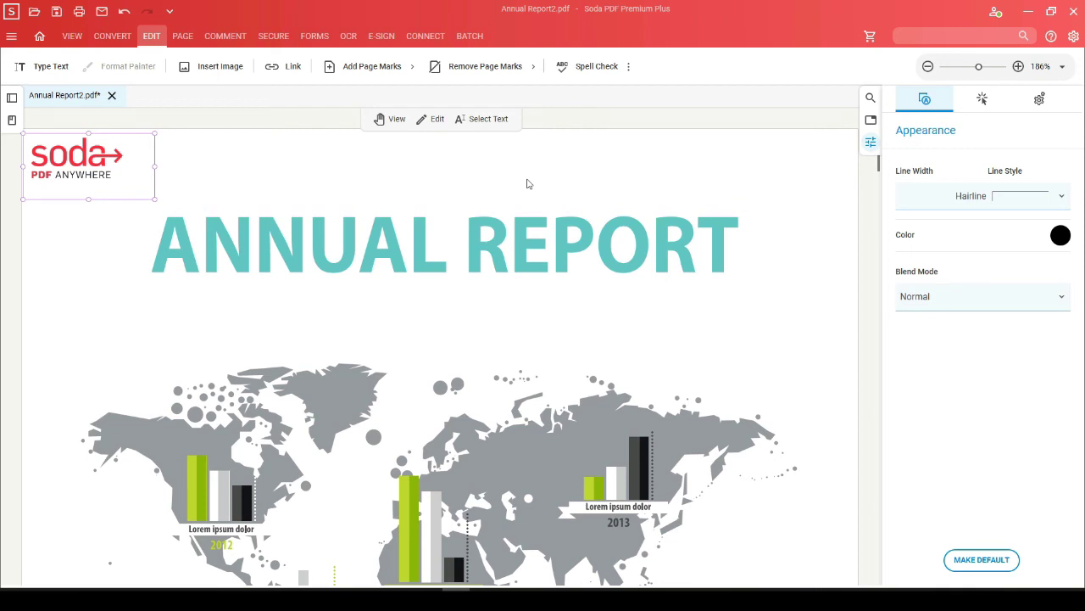
- Review the link's 'Open a web link' event to sodapdf.com and cancel unchanged
left_click(986, 100)
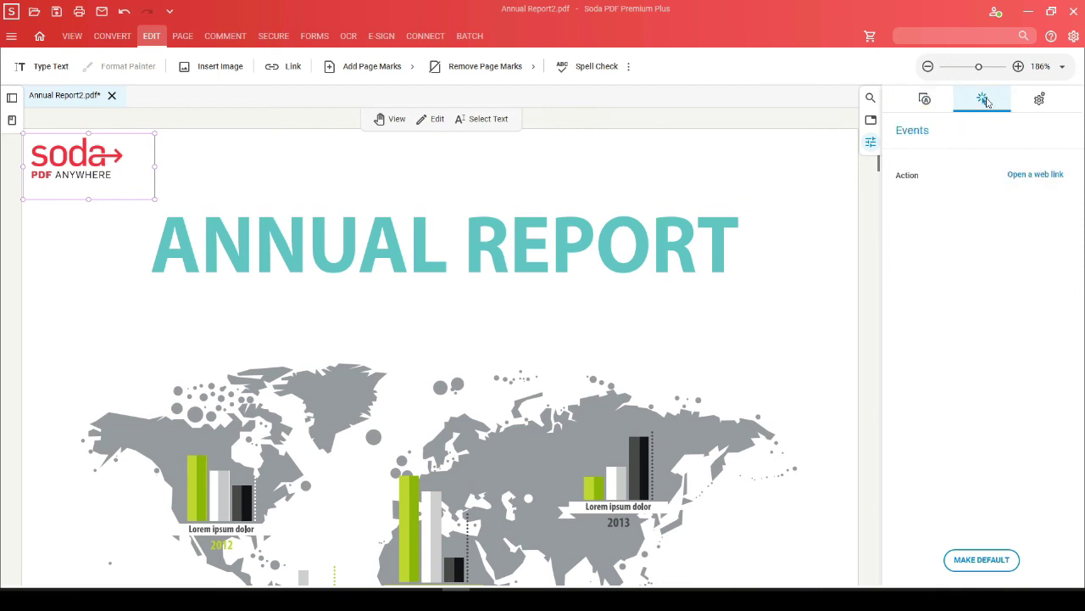
left_click(1036, 174)
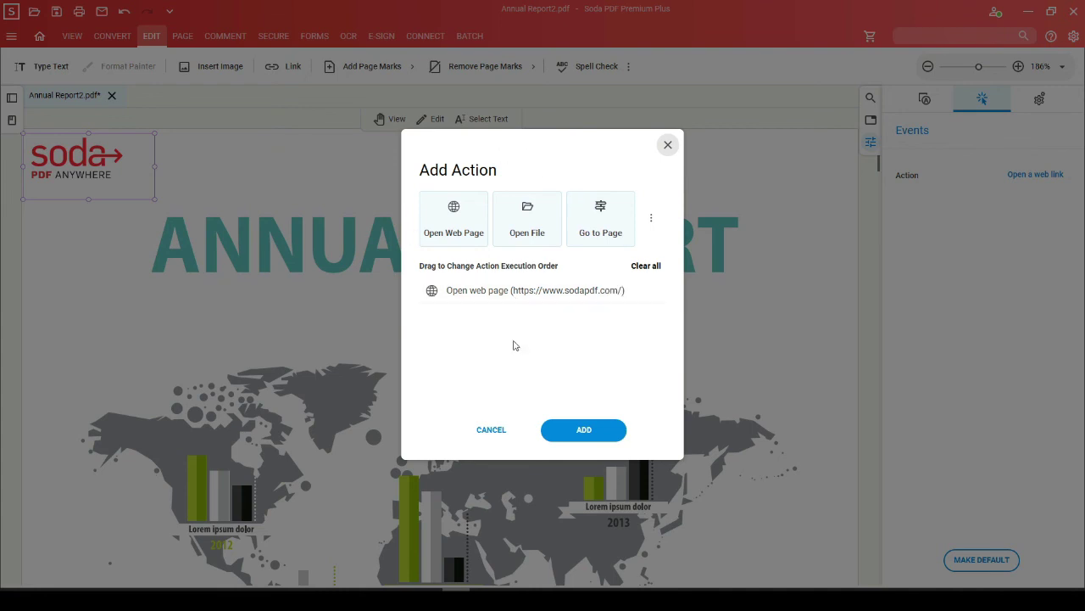
left_click(485, 431)
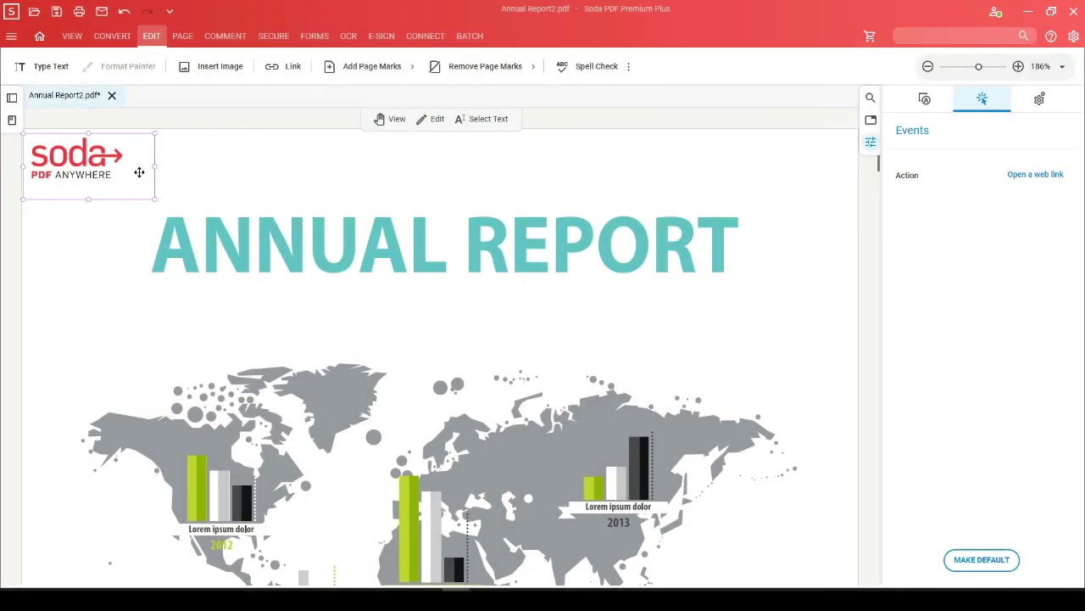
- Undo and redo the last change, then delete the logo link from its right-click menu
key("ctrl+z")
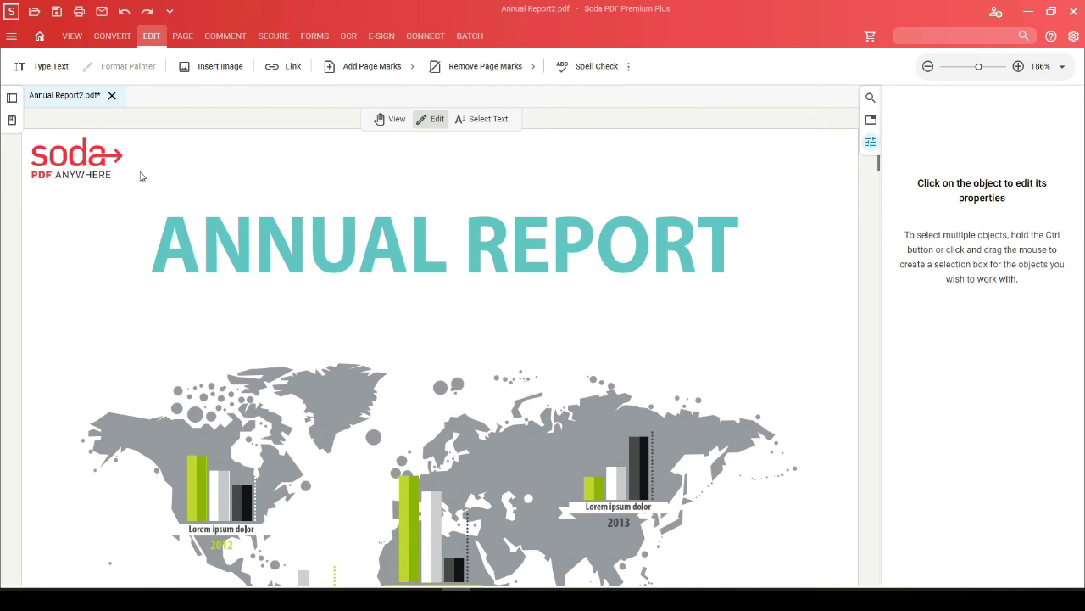
key("ctrl+y")
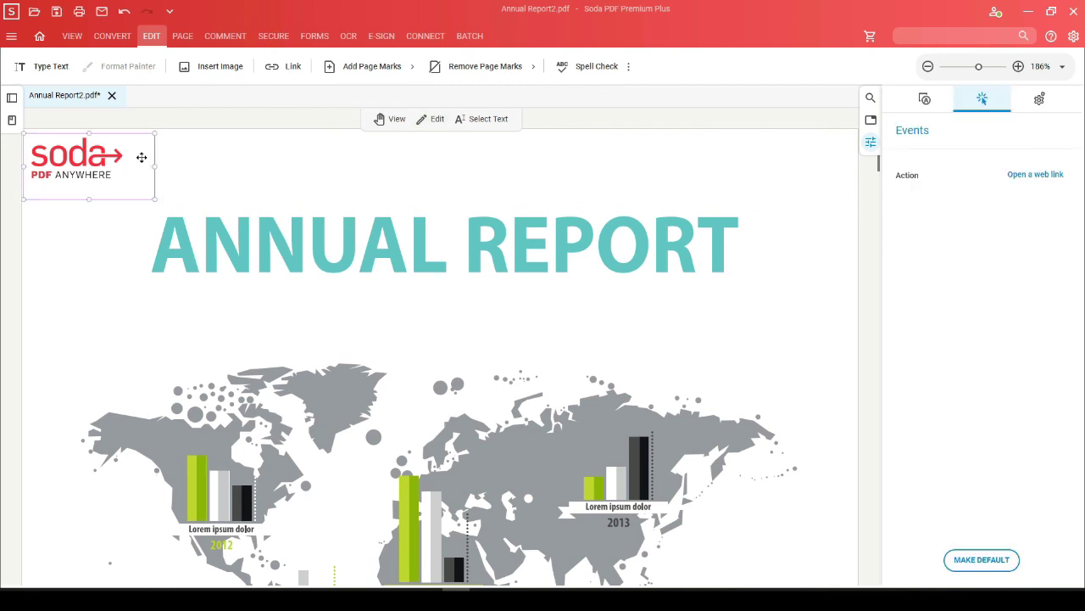
right_click(135, 152)
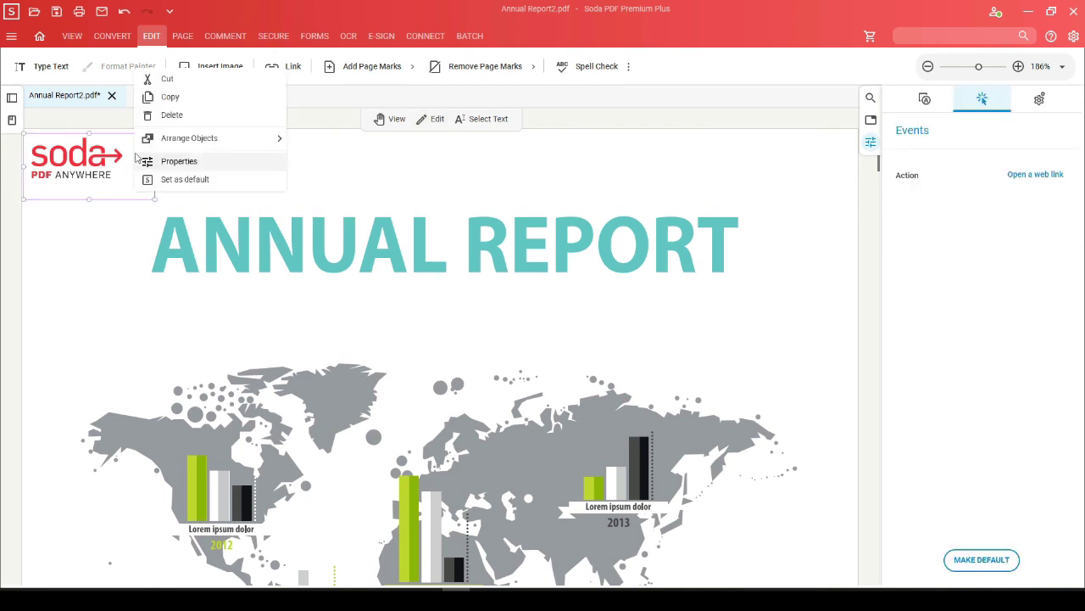
left_click(172, 115)
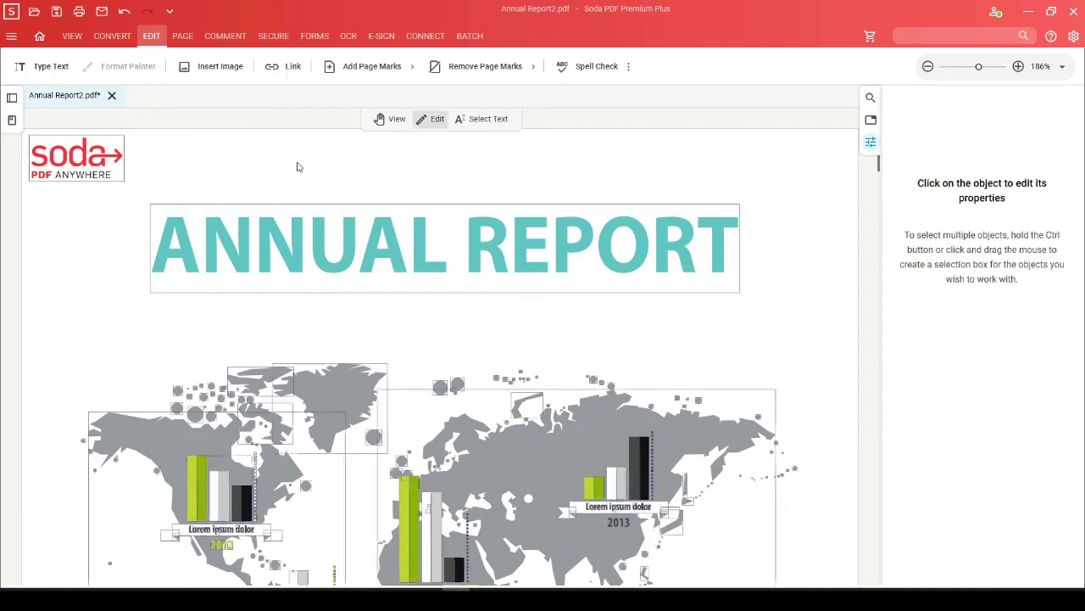